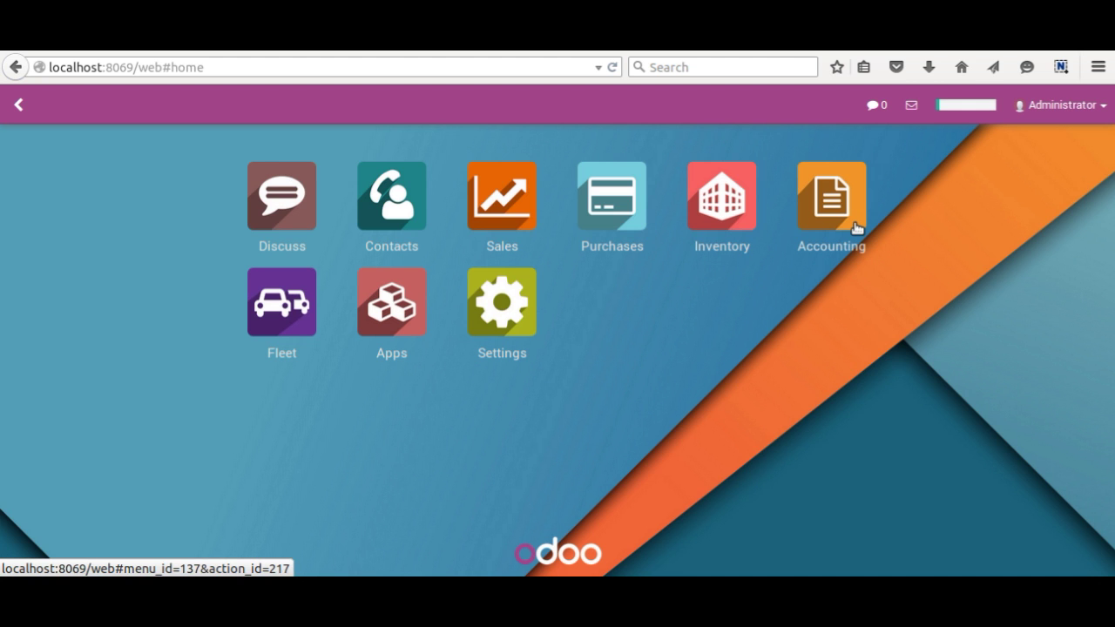
- Open the Accounting app to reach the dashboard of Bank, Cash and invoice journals
left_click(833, 226)
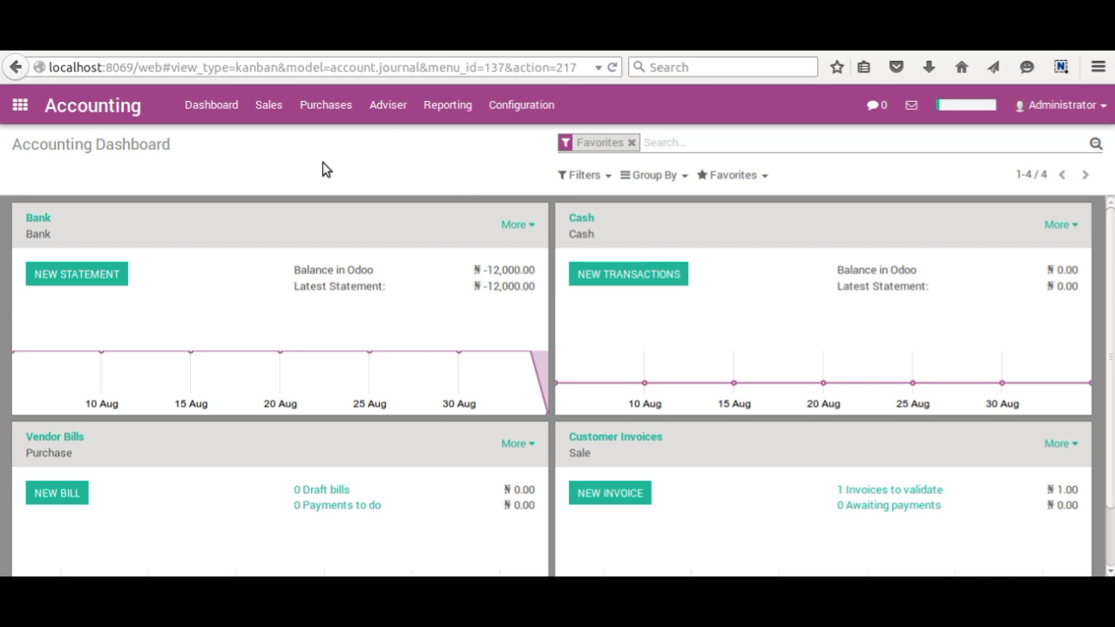
- Open the Adviser menu for journal items, journal entries and chart of accounts
left_click(399, 108)
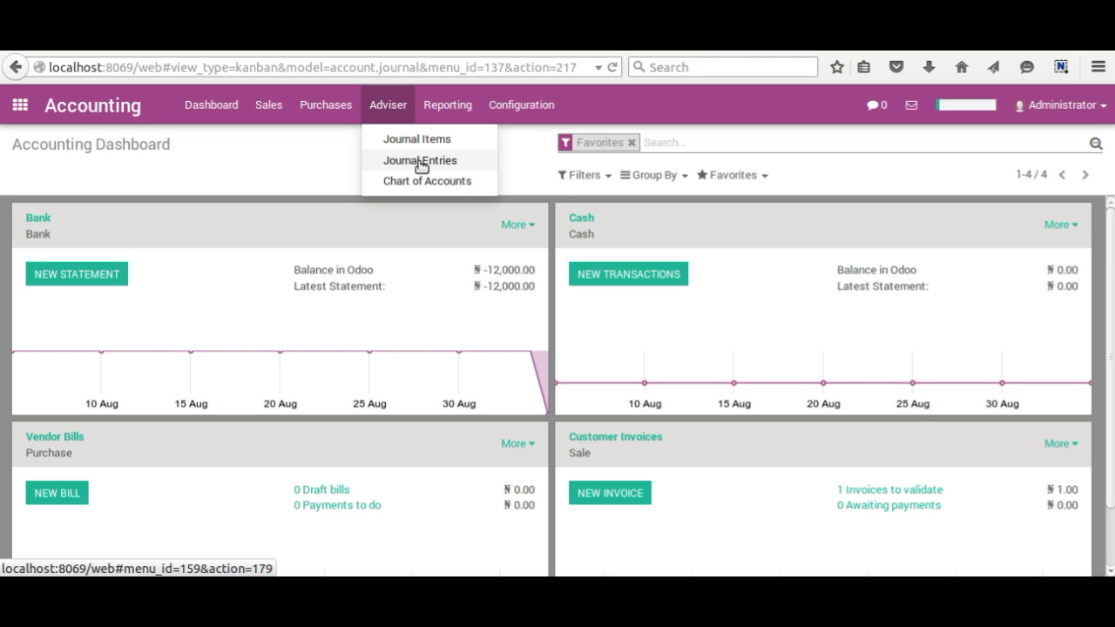
- Open the Configuration menu listing Taxes, Bank Accounts, Journals and Payment Terms
left_click(532, 109)
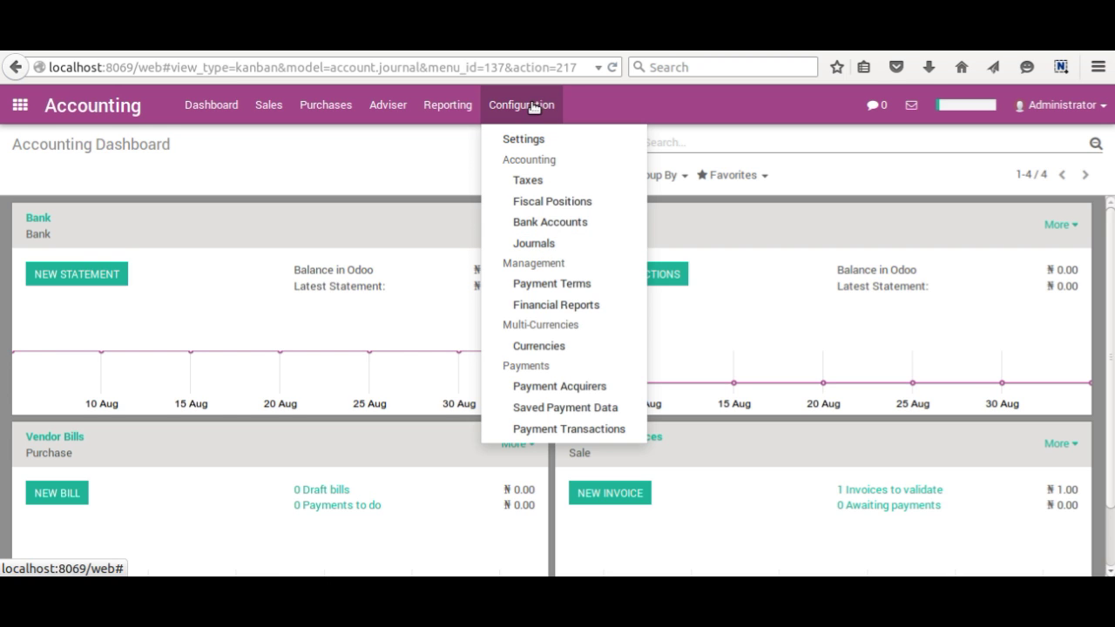
- Go to Configuration > Journals and open the Bank journal (code BNK1)
left_click(544, 246)
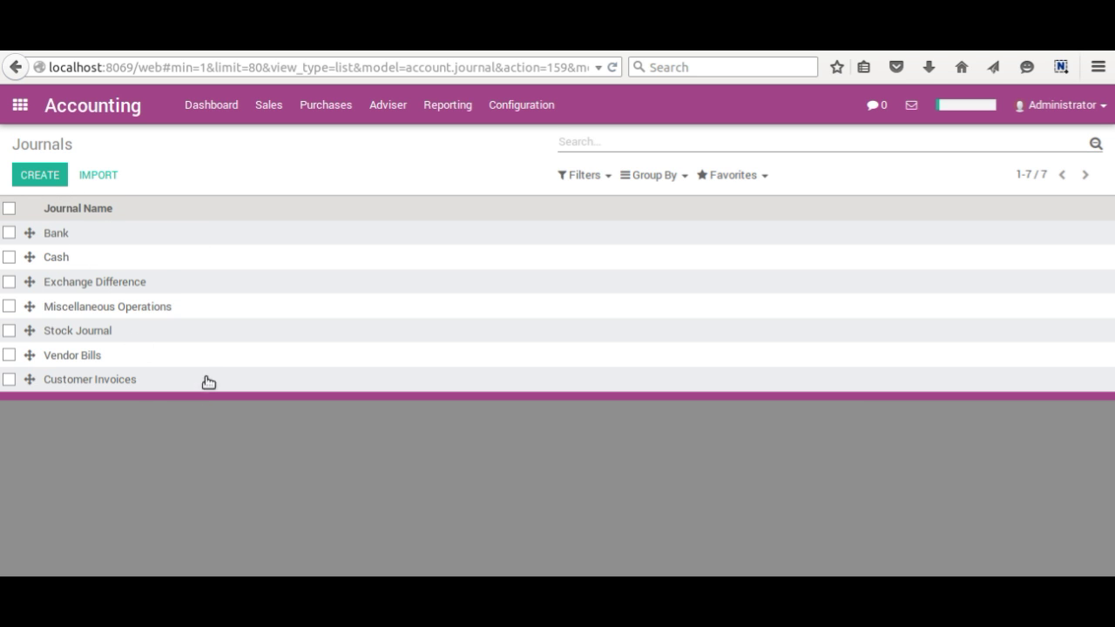
left_click(60, 236)
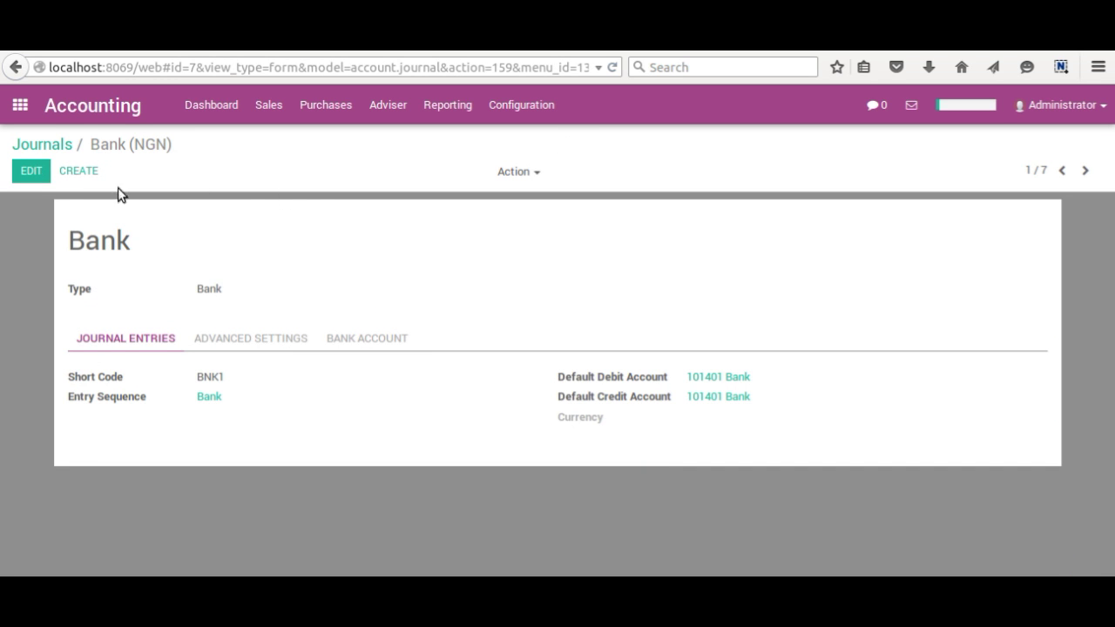
- Put the Bank journal form into edit mode
left_click(33, 178)
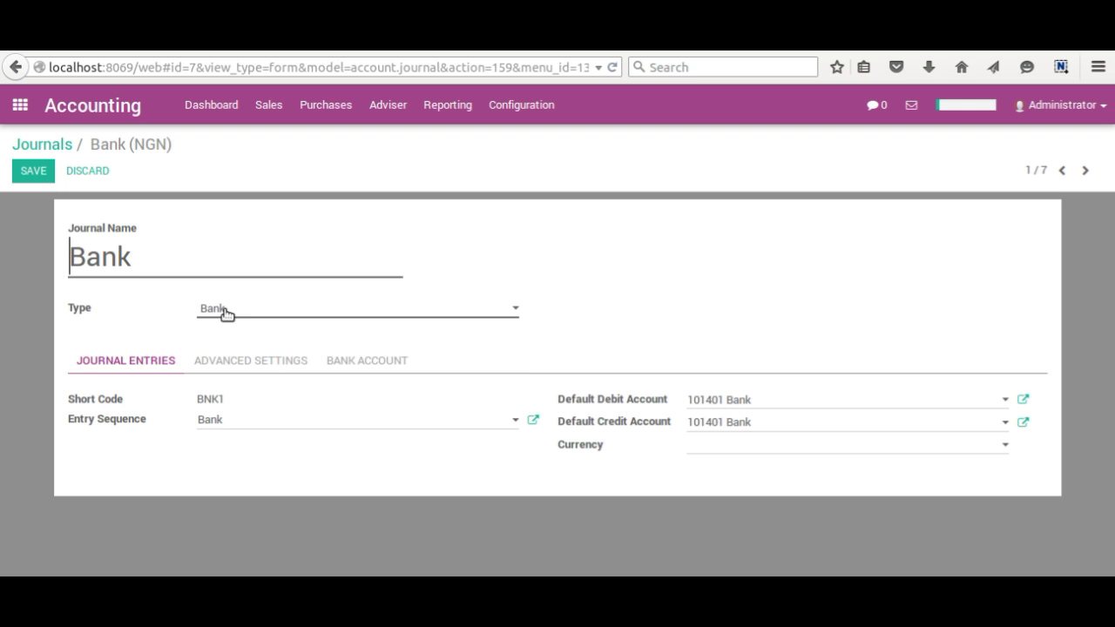
left_click(225, 312)
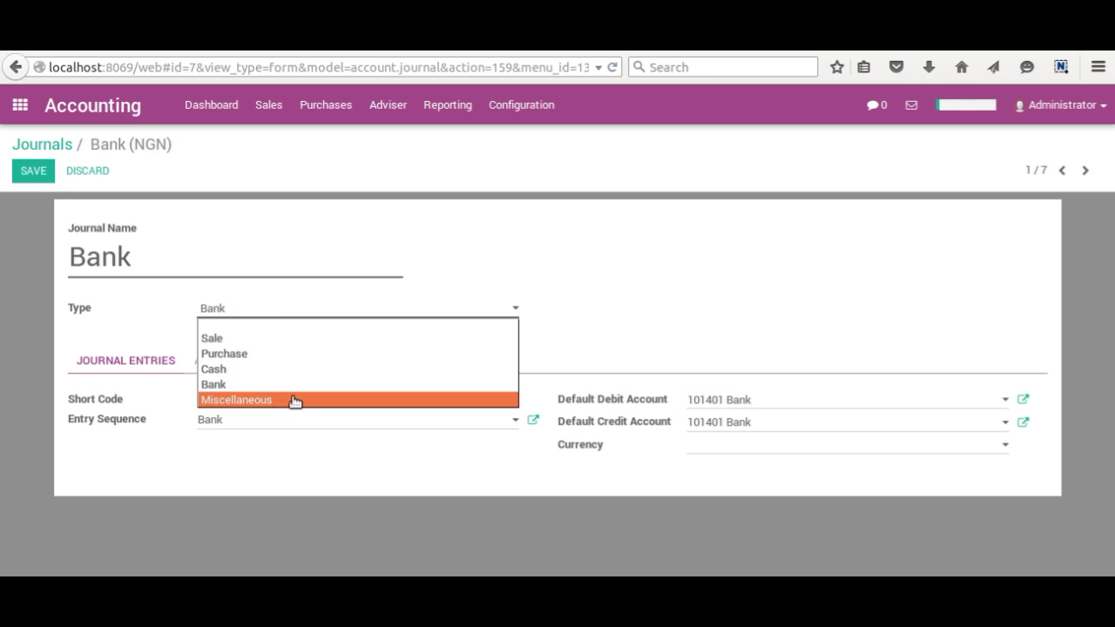
left_click(417, 243)
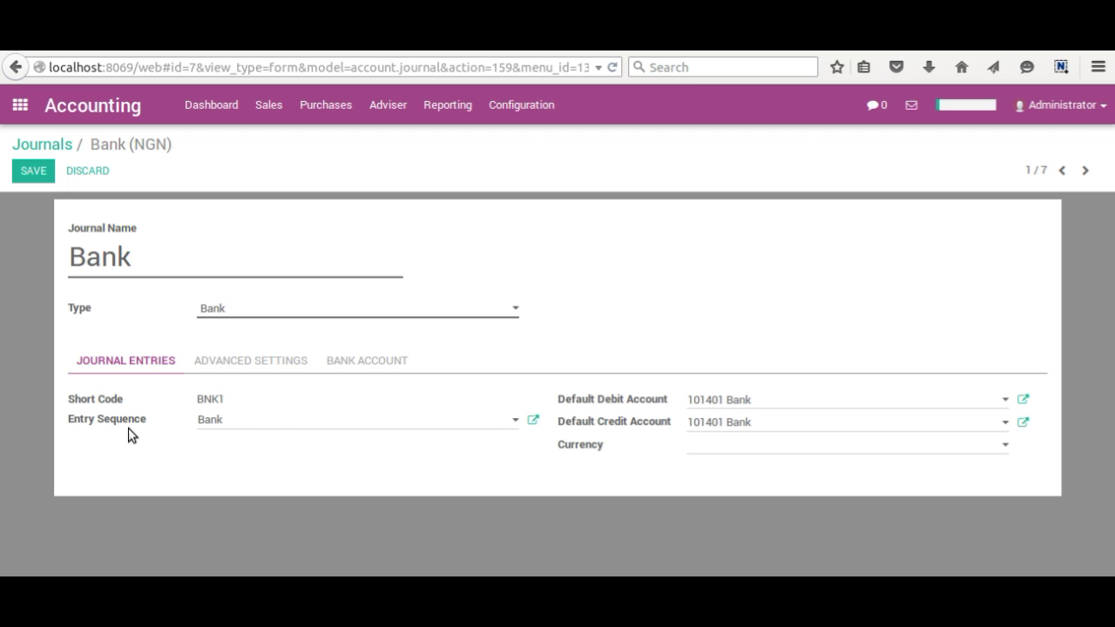
- Open the Bank entry sequence dialog and expand its No gap Implementation dropdown
left_click(534, 423)
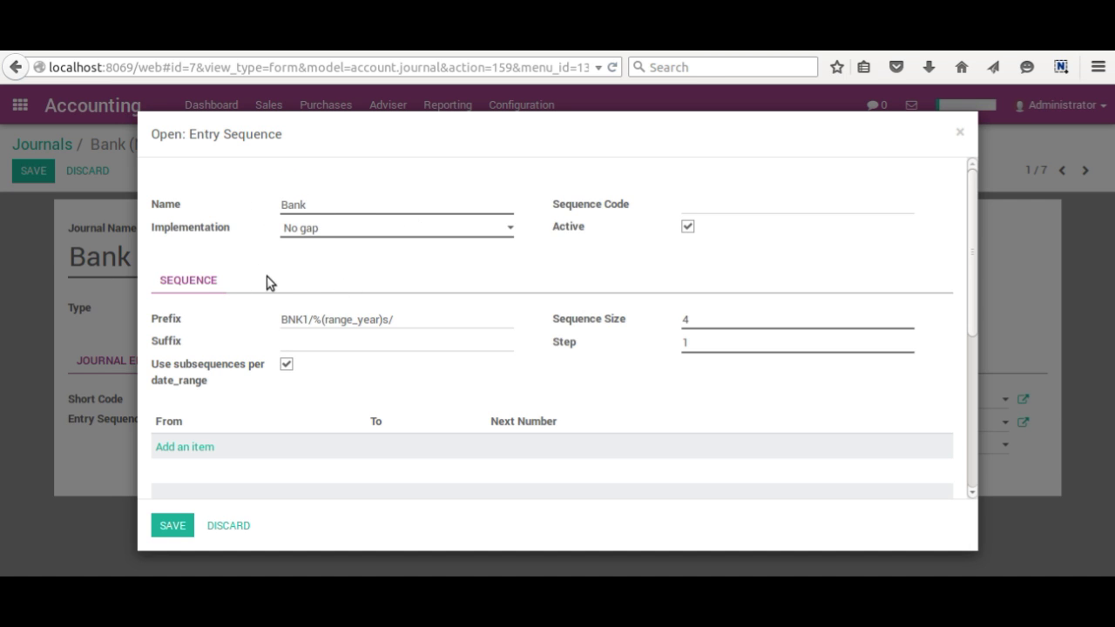
left_click(302, 235)
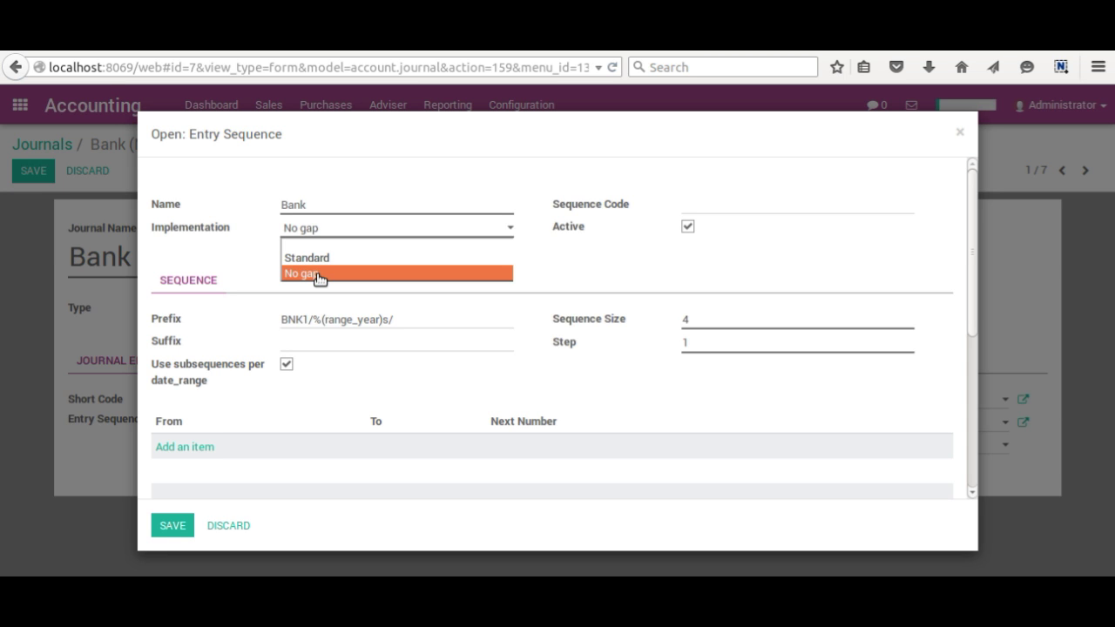
left_click(318, 274)
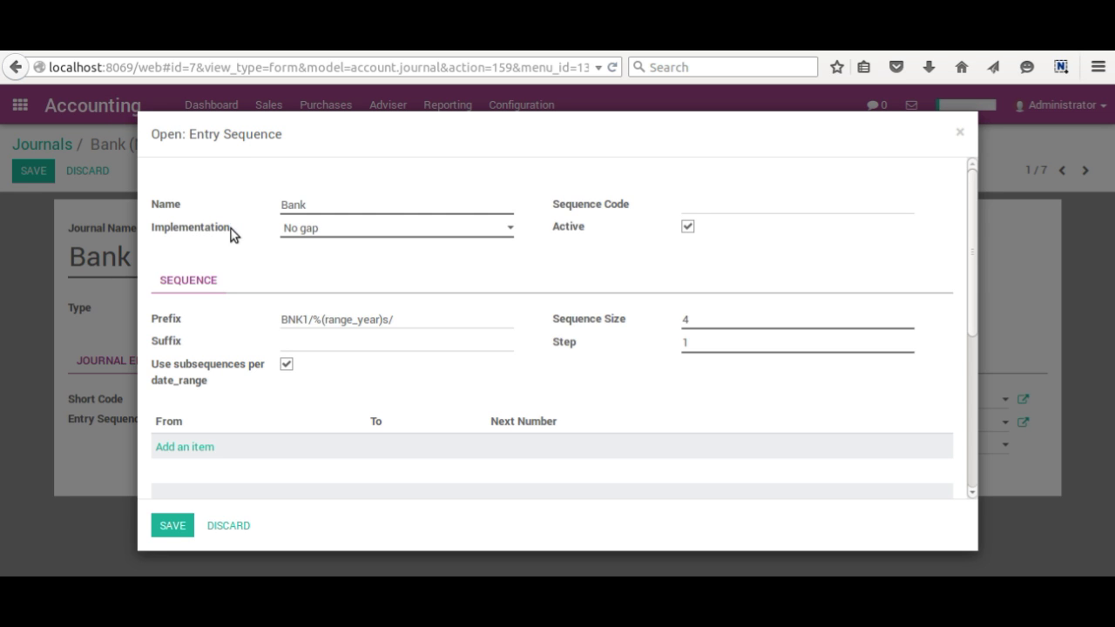
mouse_move(184, 228)
left_click(960, 133)
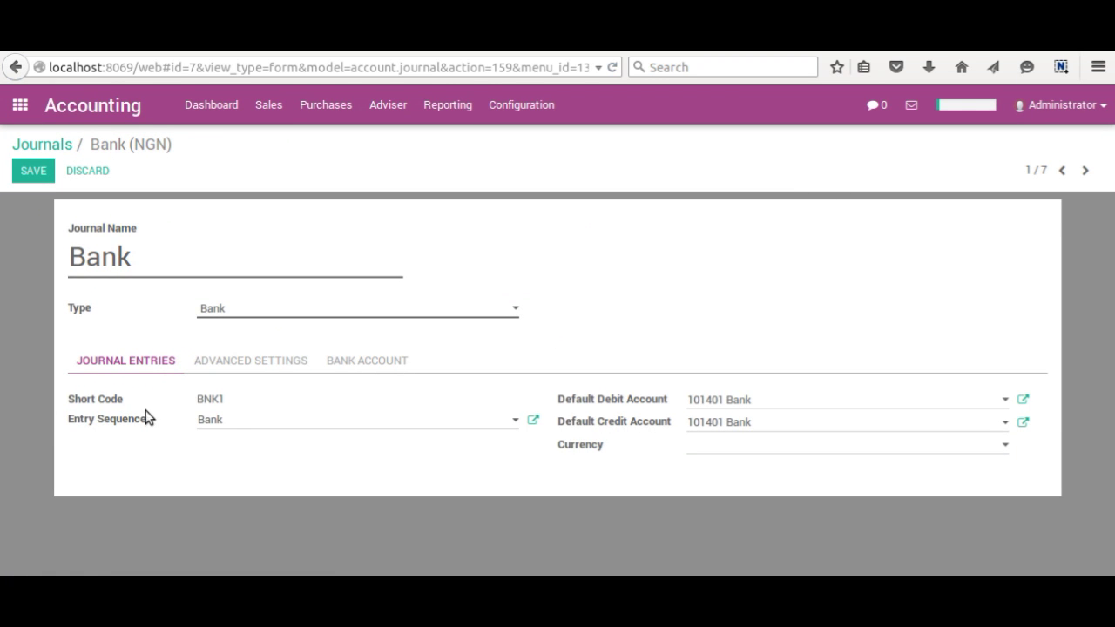
left_click(534, 420)
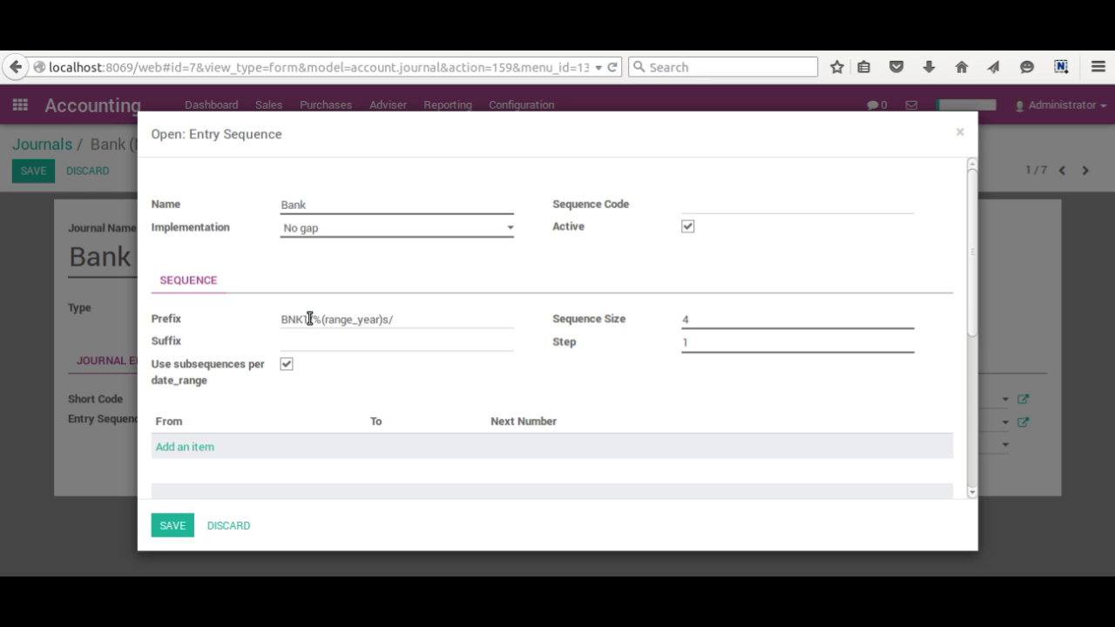
- Copy the %(year)s placeholder from the Legend's 'Current Year with Century' row
scroll(360, 418, "down", 2)
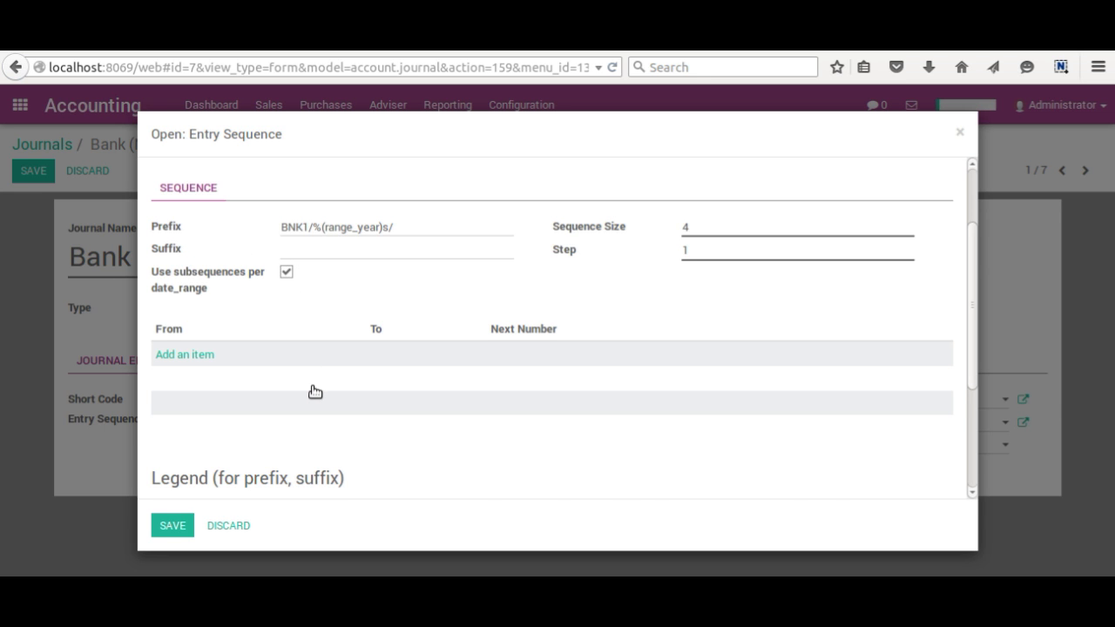
scroll(312, 386, "down", 3)
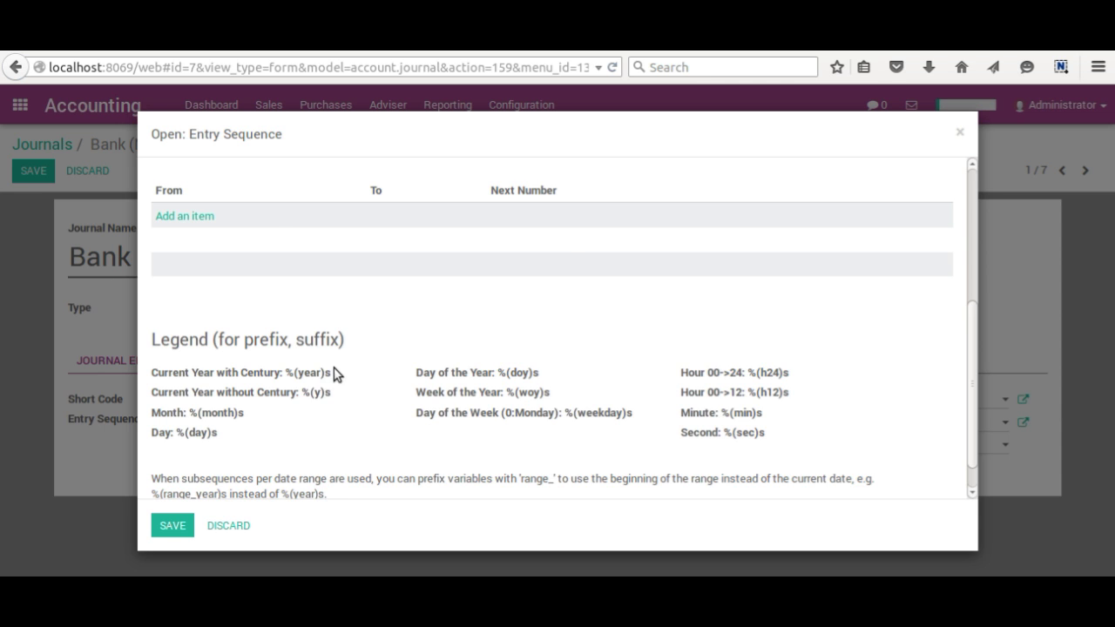
scroll(313, 379, "up", 5)
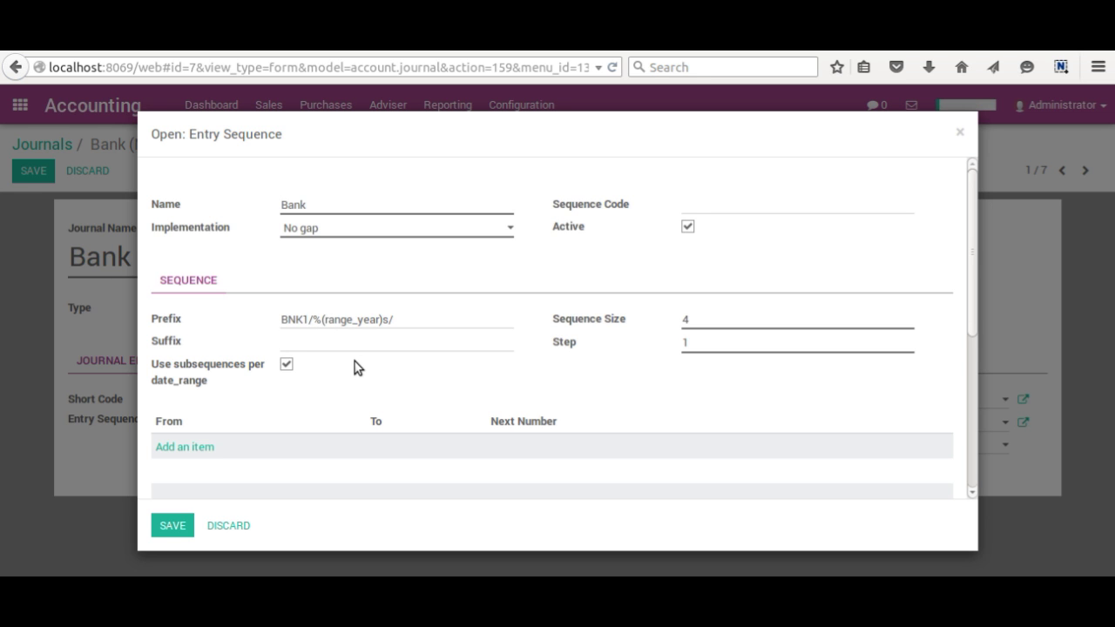
scroll(355, 370, "down", 5)
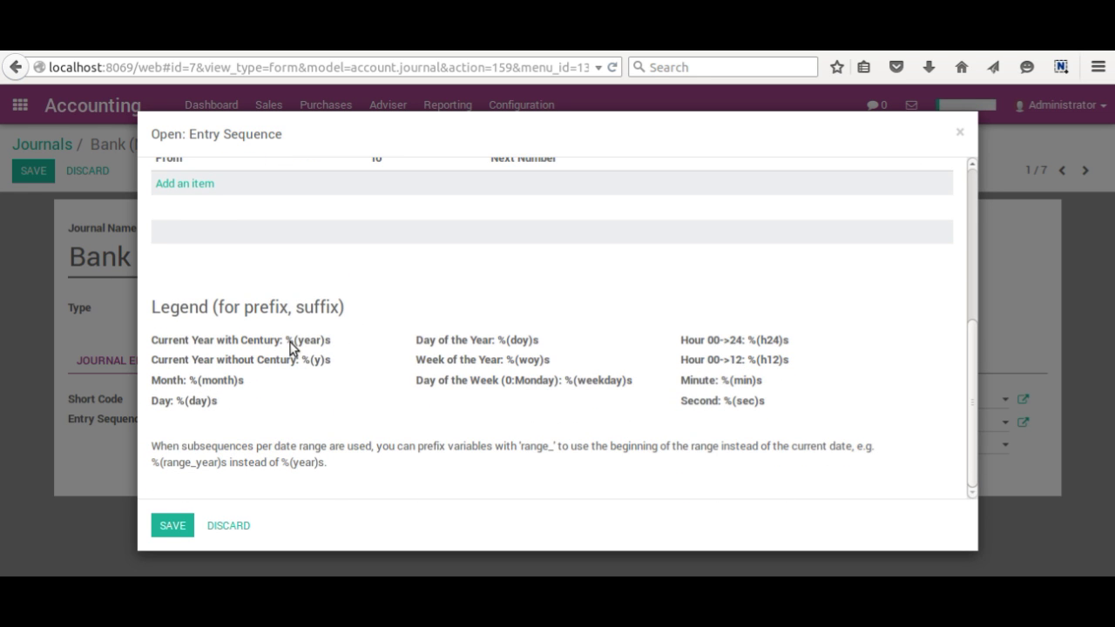
left_click_drag(289, 341, 331, 345)
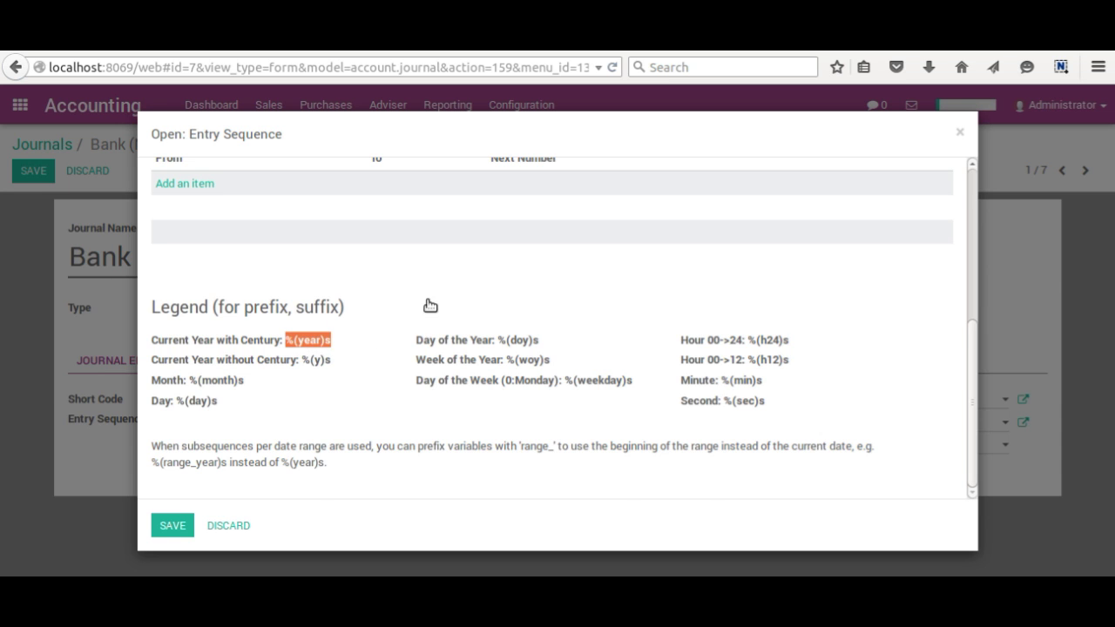
scroll(430, 305, "up", 5)
scroll(403, 346, "down", 5)
right_click(307, 339)
left_click(328, 352)
- Replace %(range_year)s/ in the prefix with the pasted %(year)s/, giving BNK1/%(year)s/
scroll(340, 340, "up", 5)
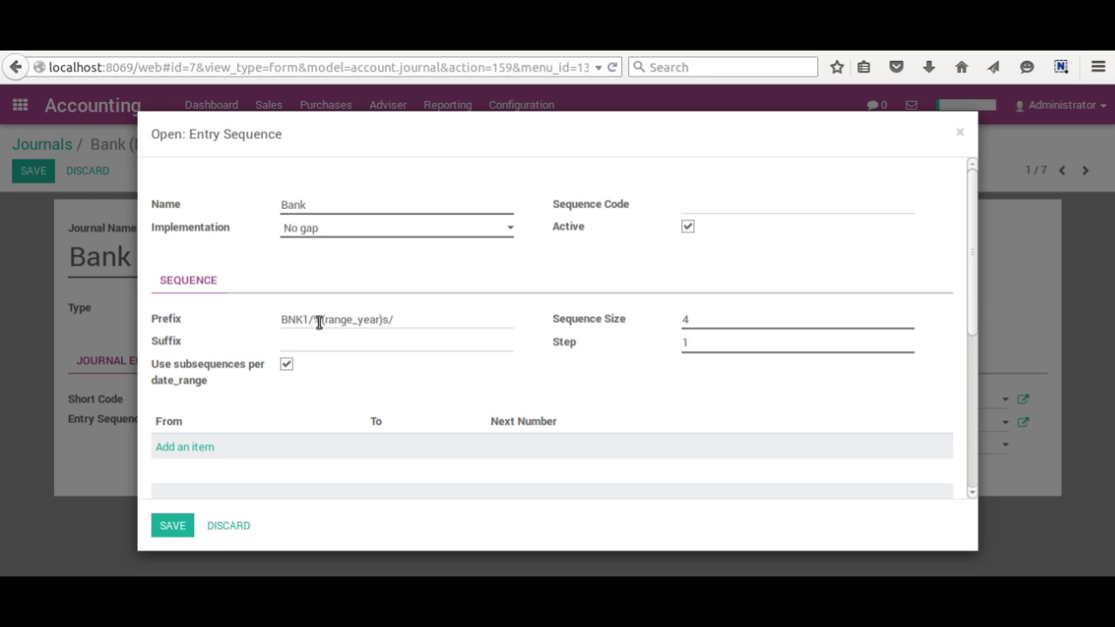
left_click_drag(313, 320, 434, 318)
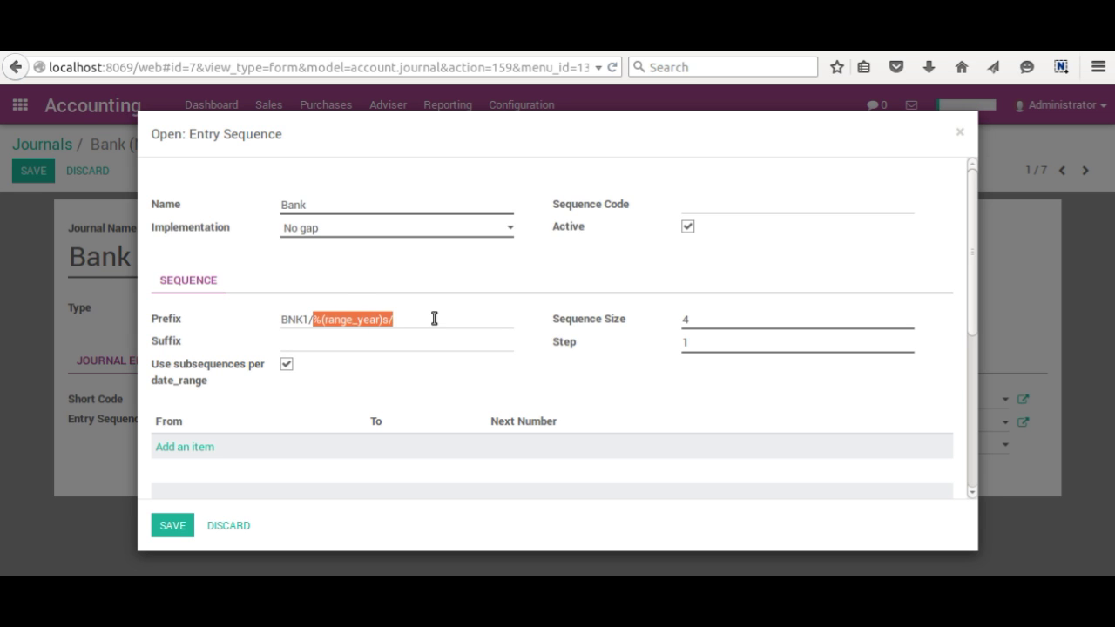
right_click(345, 322)
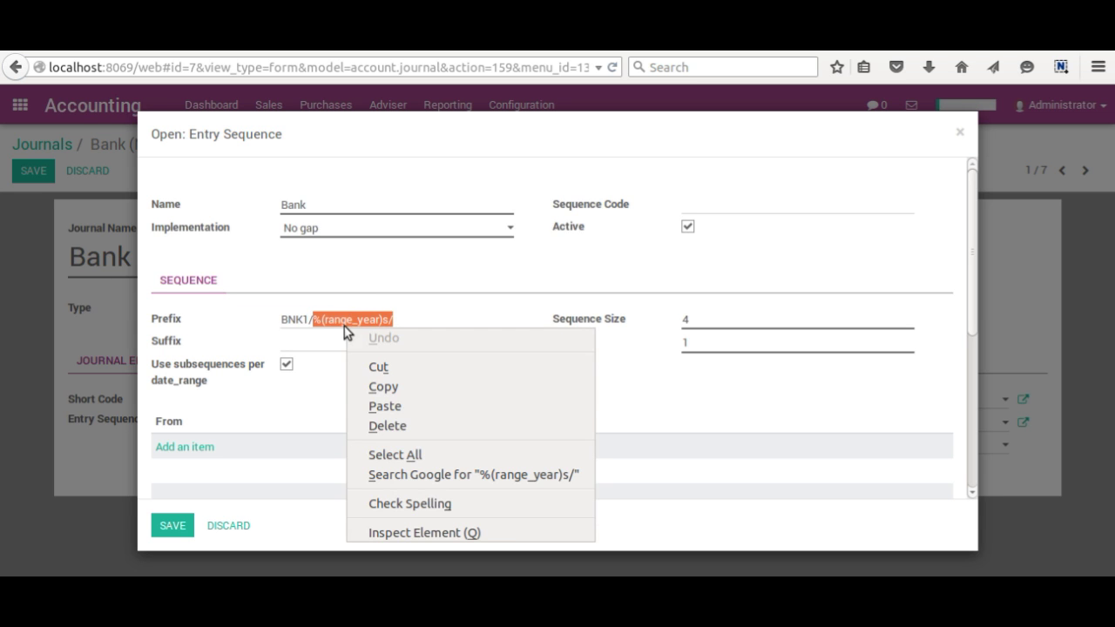
left_click(382, 406)
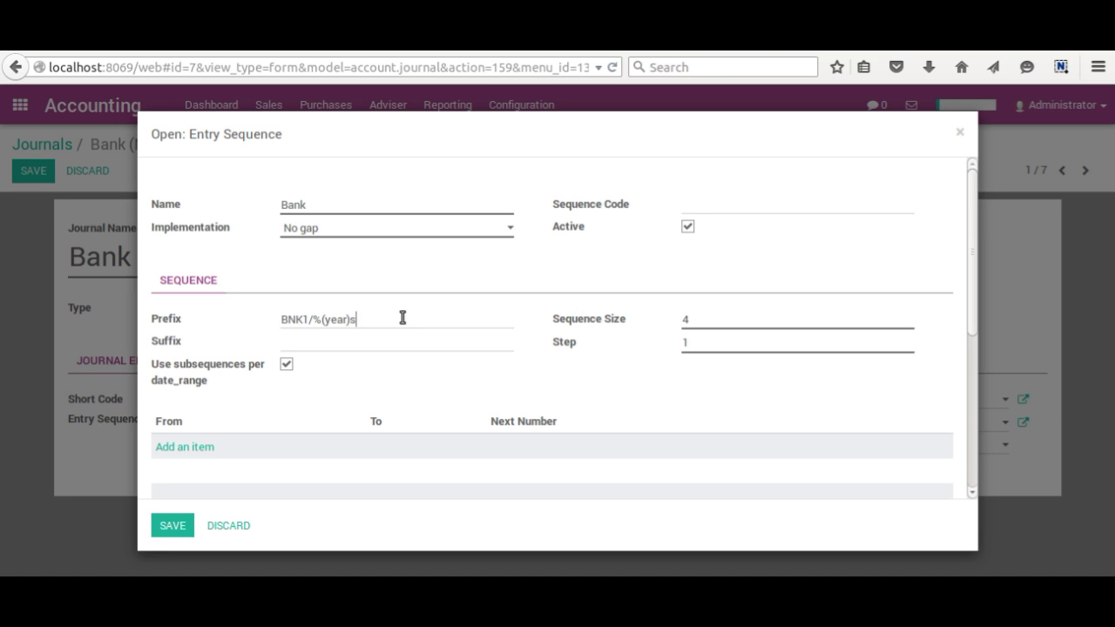
type("/")
- Change the Sequence Size from 4 to 6
left_click_drag(684, 321, 702, 322)
type("3")
left_click_drag(699, 320, 643, 306)
type("6")
- Close the Entry Sequence dialog, keeping prefix BNK1/%(year)s/ and size 6
mouse_move(565, 353)
left_click(962, 135)
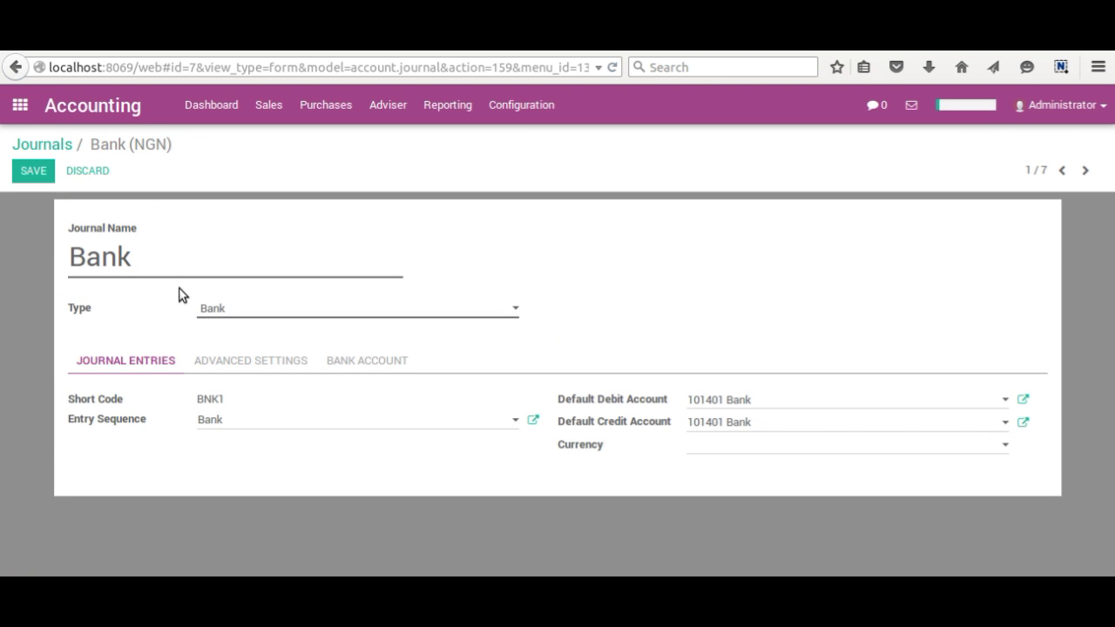
- Return to the Journals list and start a new blank journal
left_click(45, 147)
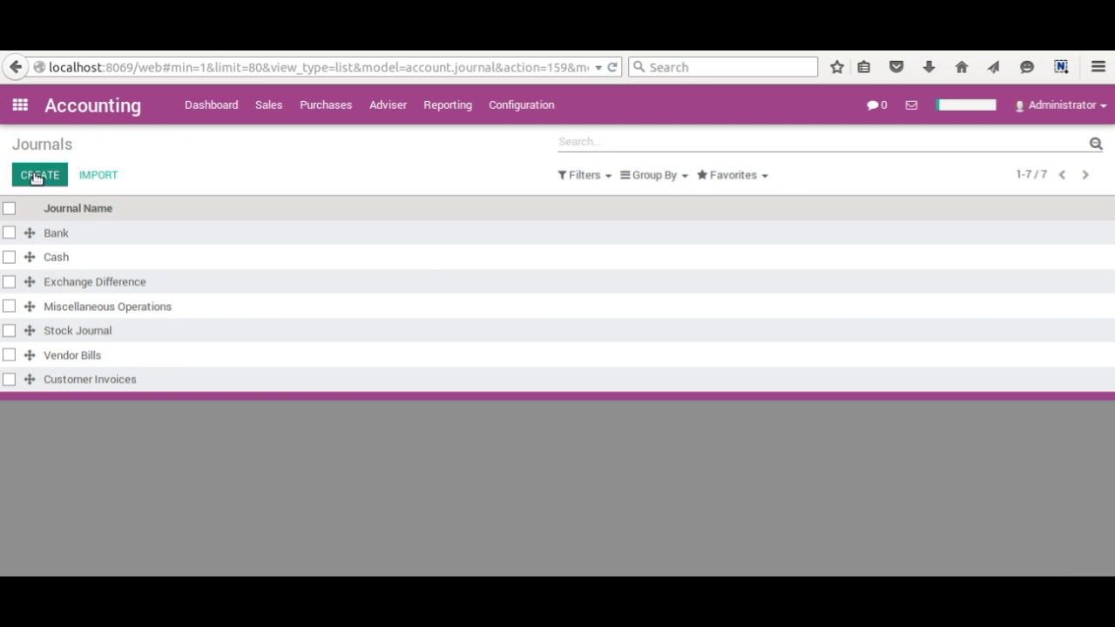
left_click(36, 176)
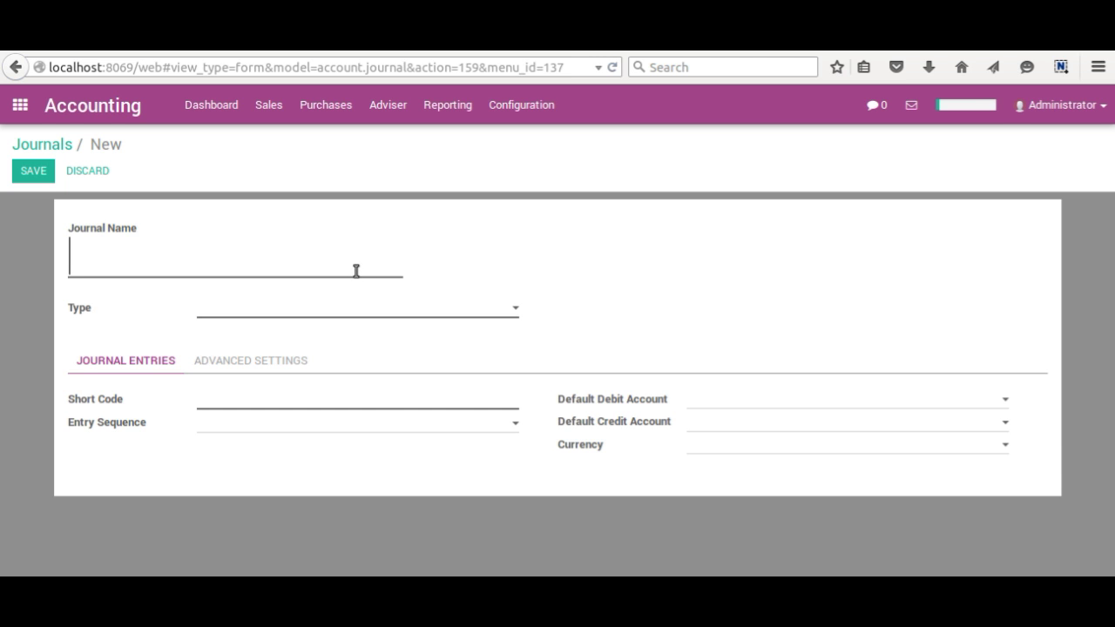
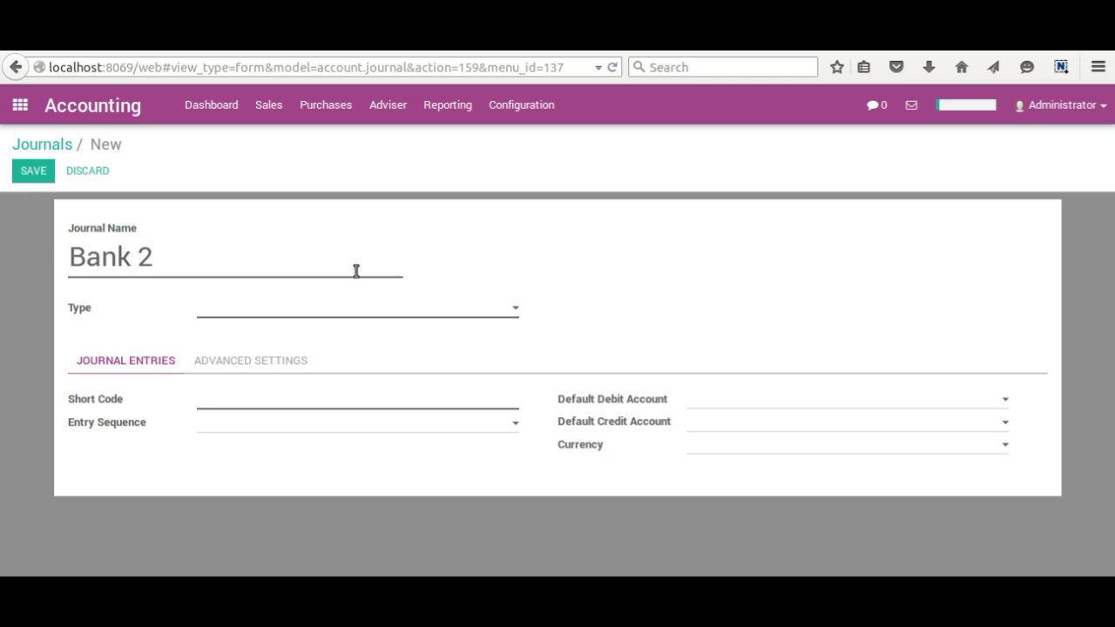
- Name the journal 'Zenith Bank-' followed by the bank account number
key("BackSpace")
key("BackSpace")
key("BackSpace")
key("BackSpace")
key("BackSpace")
key("BackSpace")
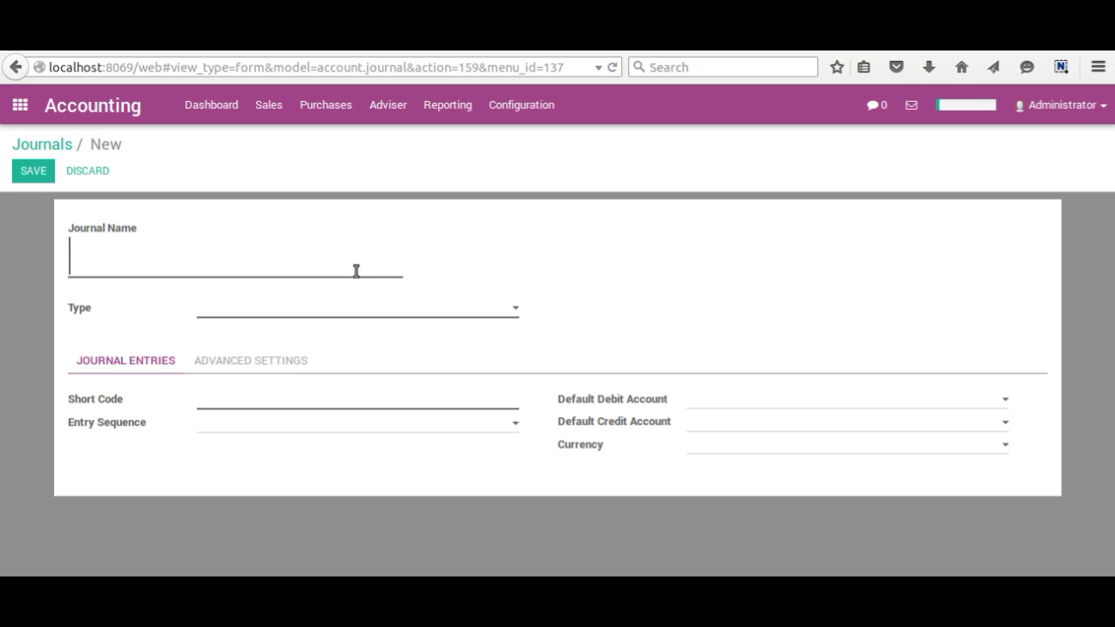
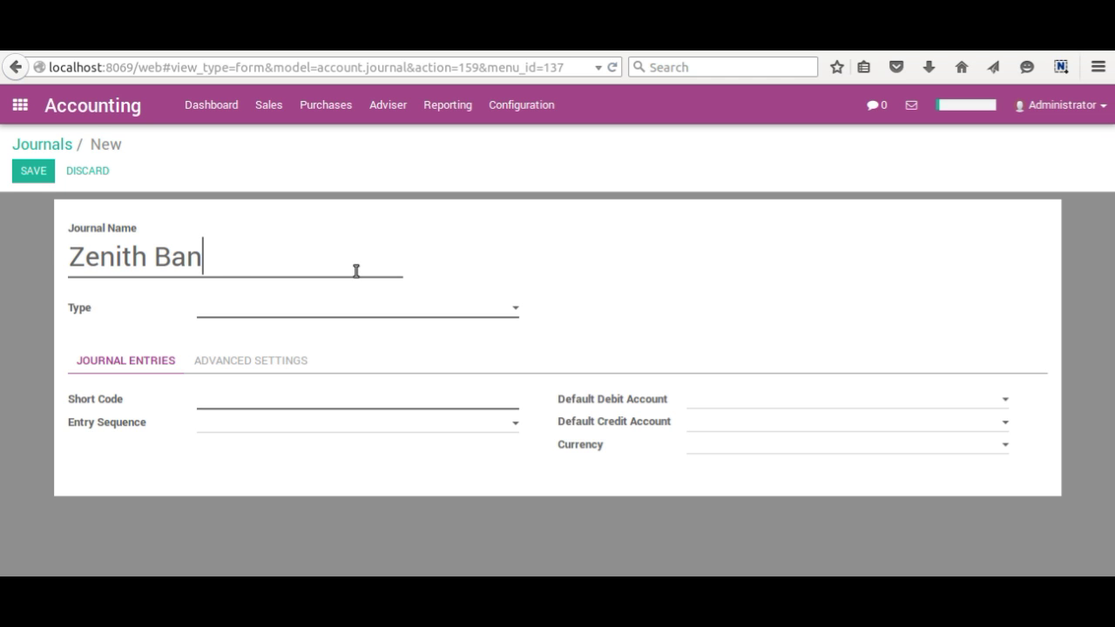
key("BackSpace")
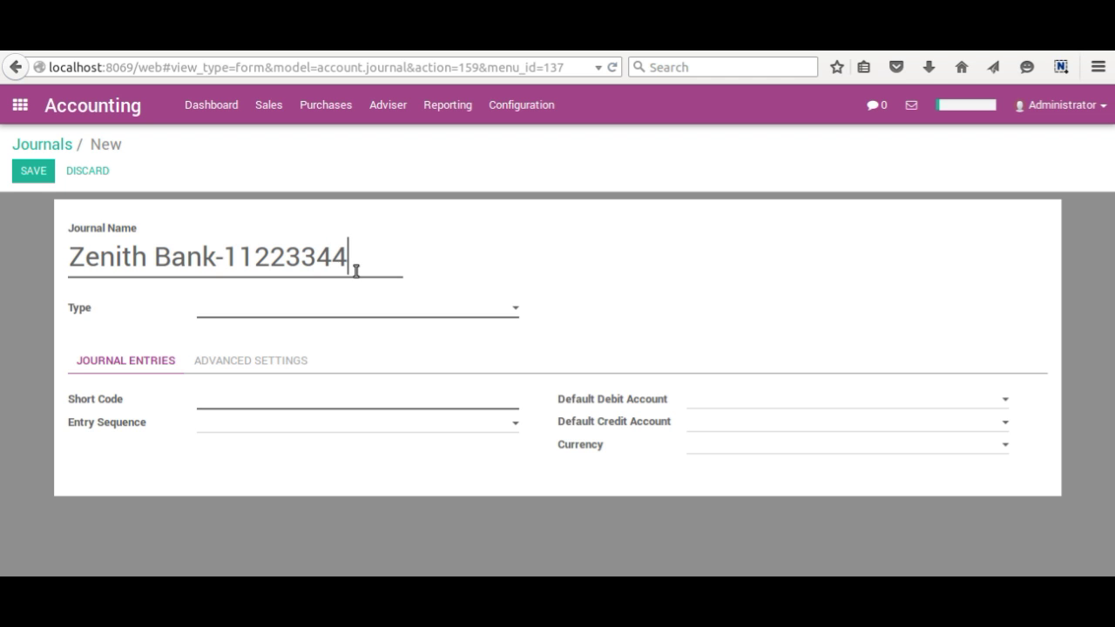
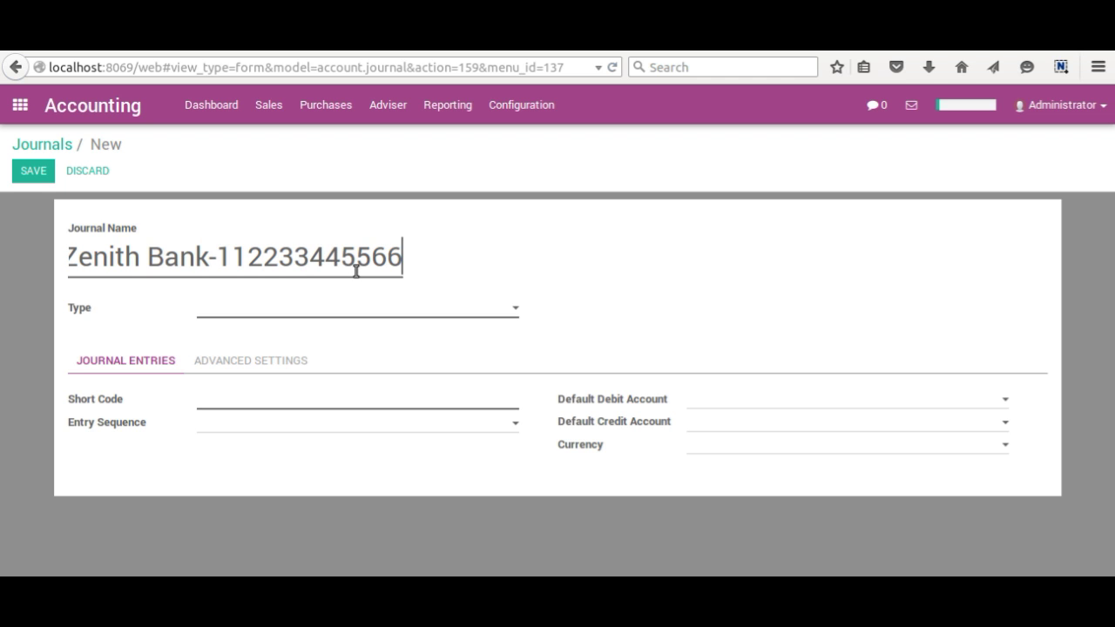
key("BackSpace")
key("BackSpace")
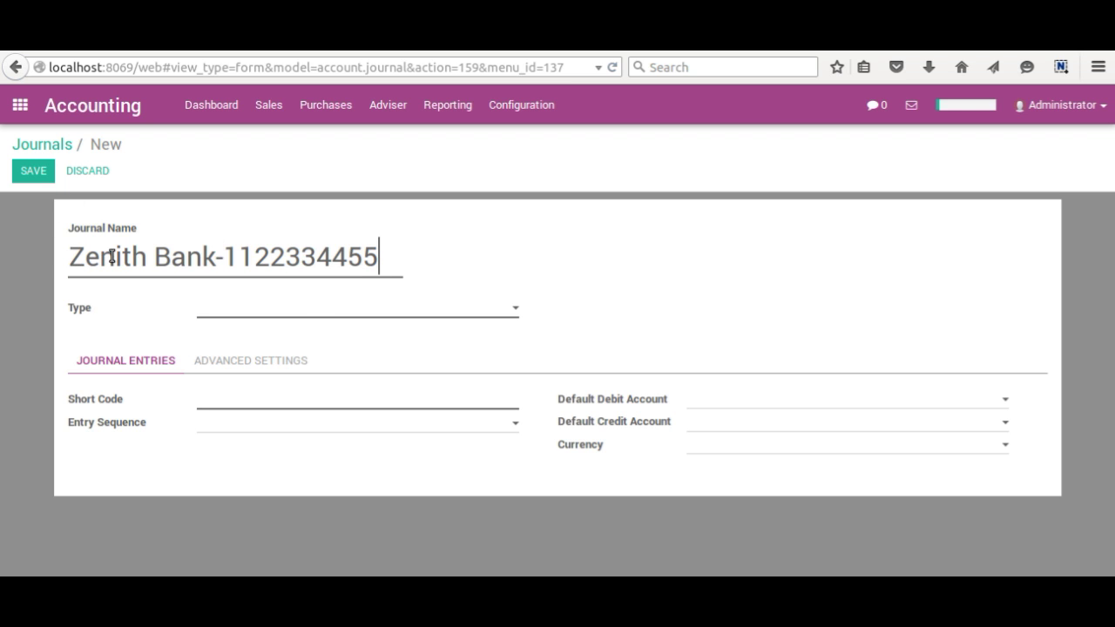
- Set the new journal's type to Bank
left_click(328, 315)
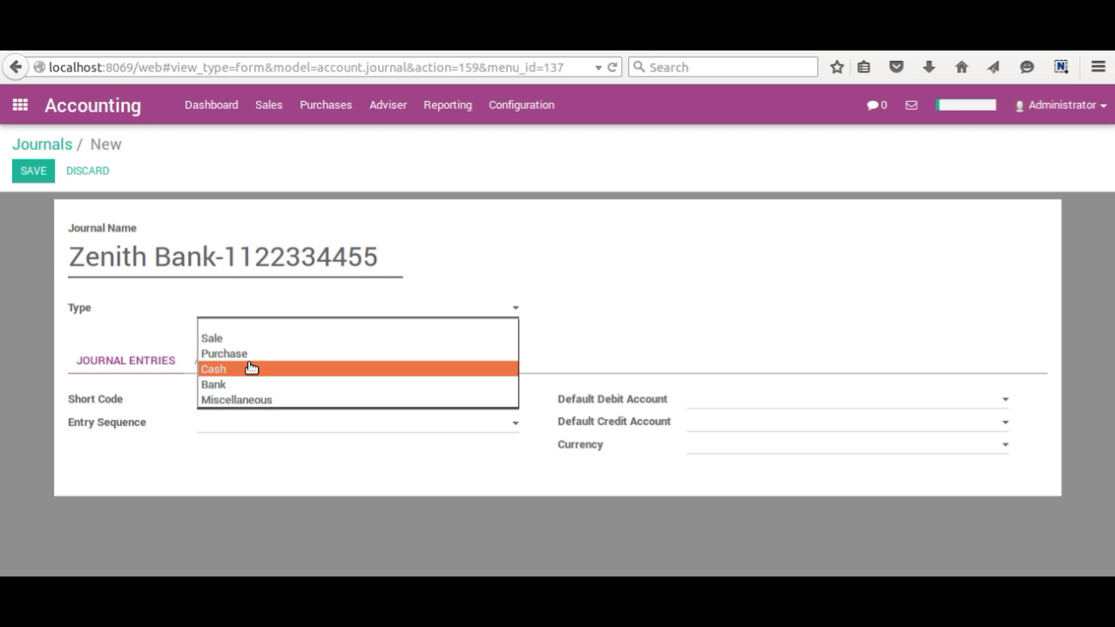
left_click(234, 387)
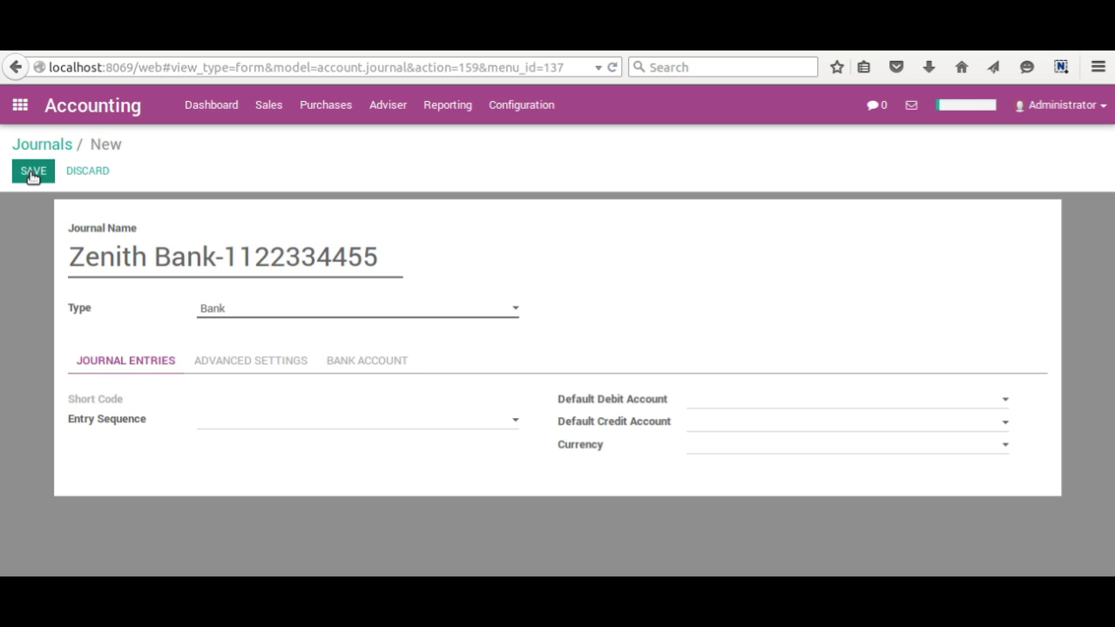
- Save the new Zenith Bank journal
left_click(32, 173)
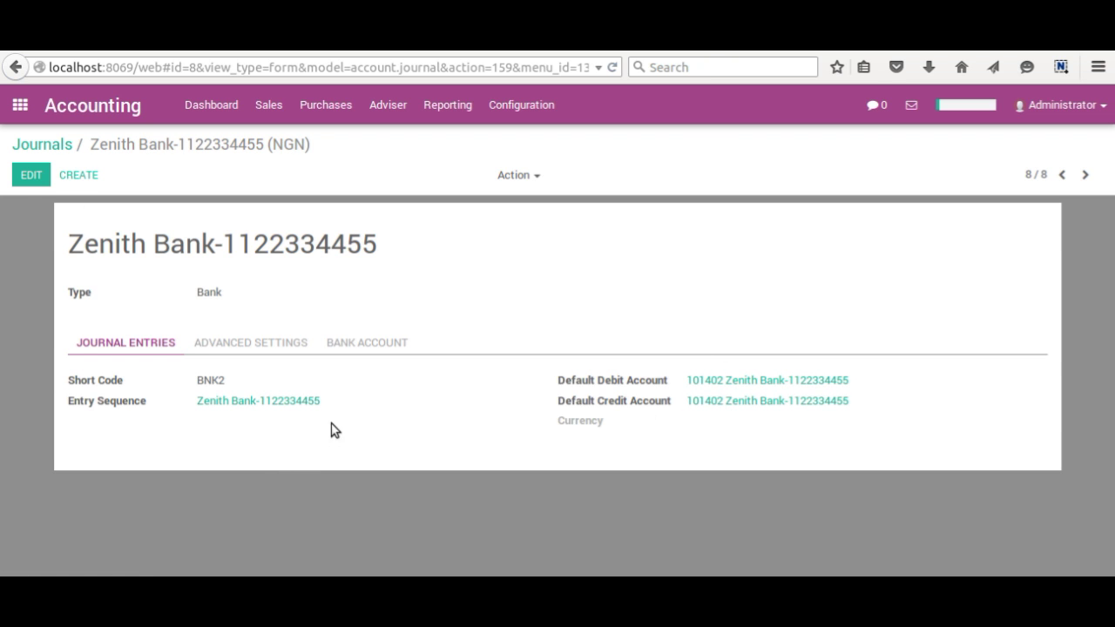
- Put the Zenith Bank journal into edit mode and open its Entry Sequence
left_click(32, 174)
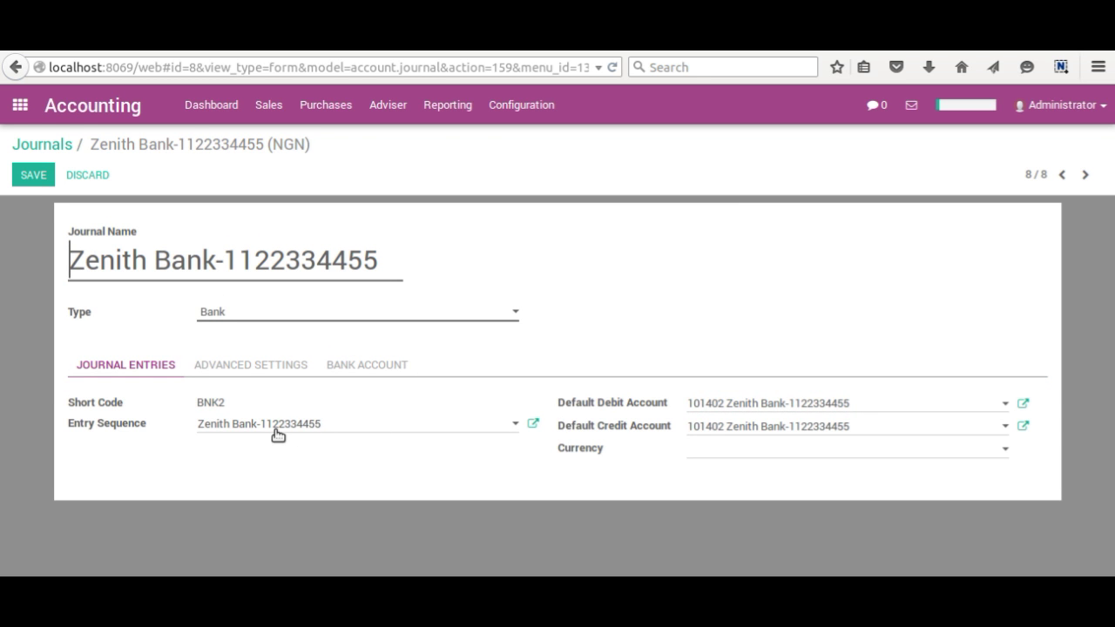
left_click(534, 425)
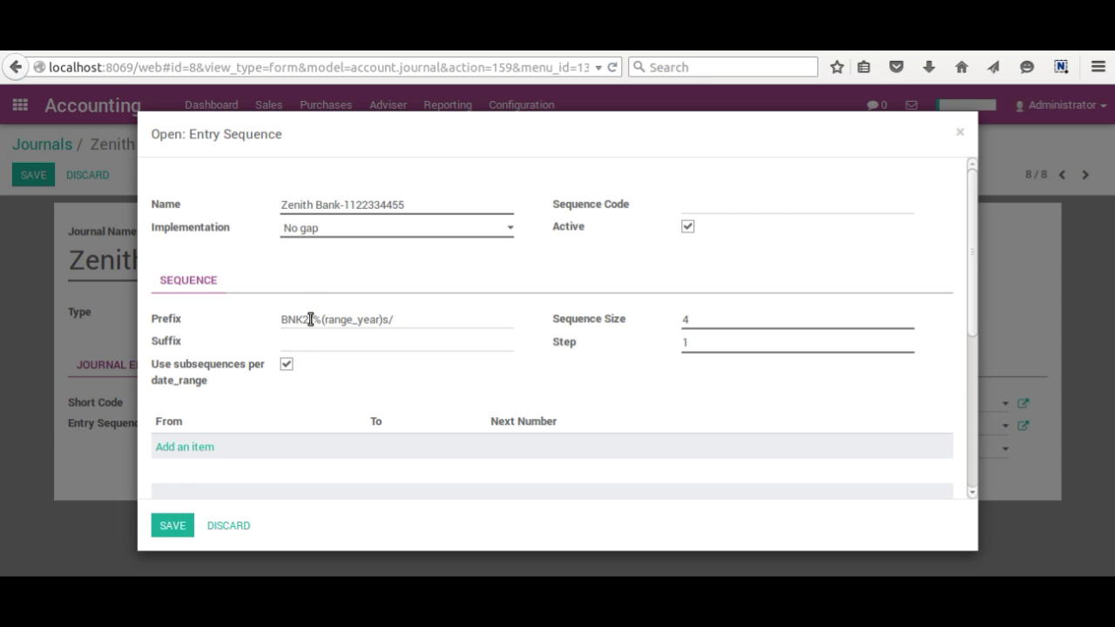
- Replace %(range_year)s with %(year)s in the prefix, giving BNK2/%(year)s/, and set sequence size 5
scroll(338, 388, "down", 2)
scroll(338, 388, "down", 4)
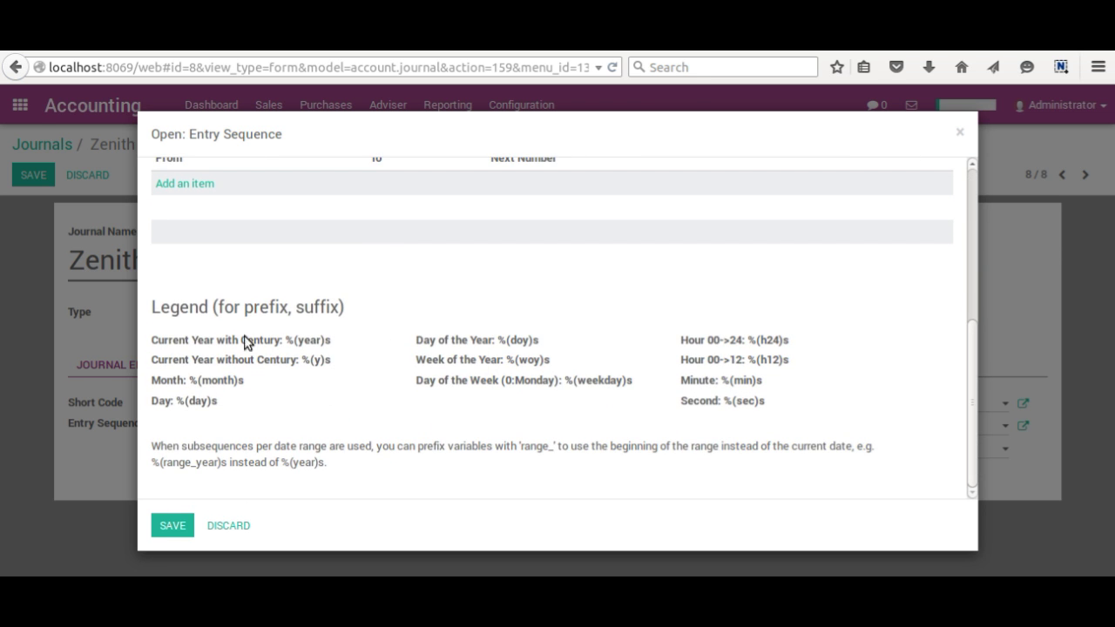
left_click_drag(286, 340, 324, 348)
right_click(317, 344)
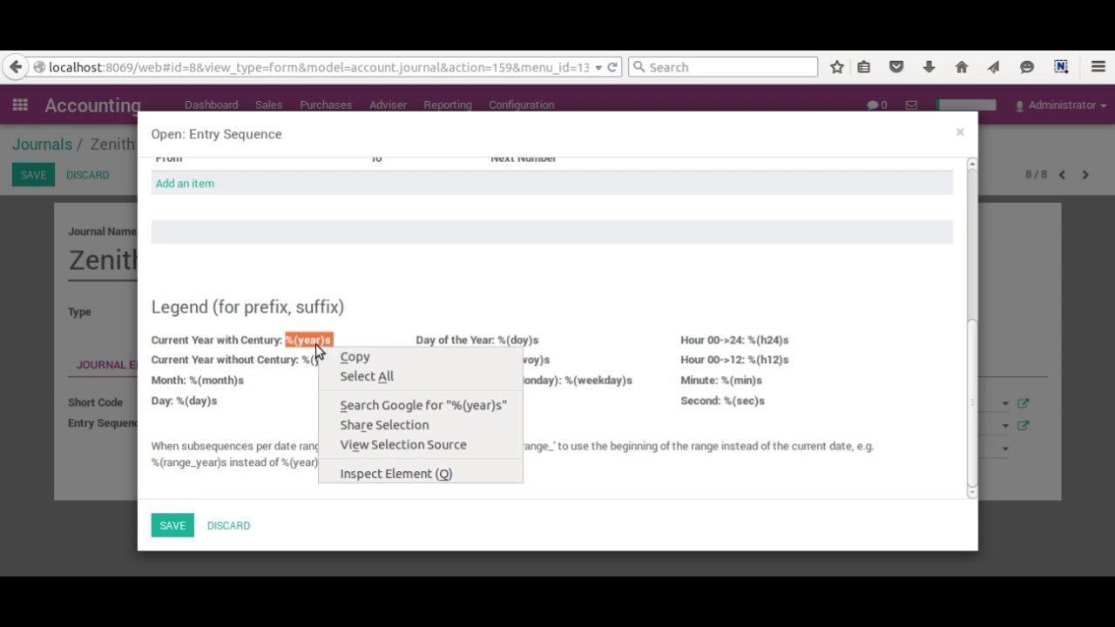
left_click(344, 359)
scroll(339, 236, "up", 5)
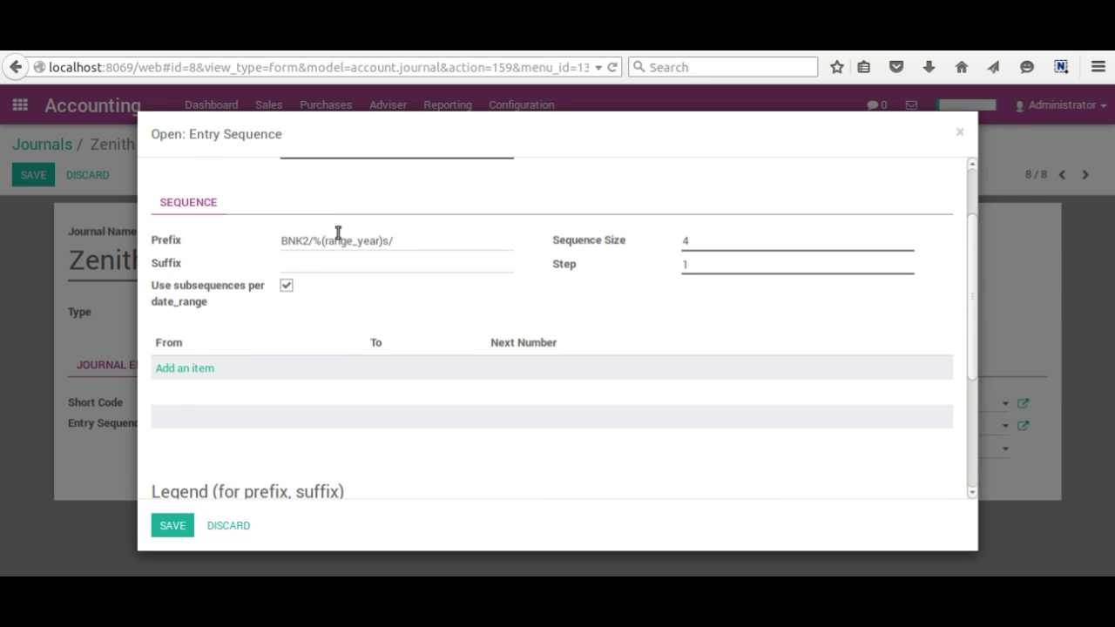
left_click_drag(312, 320, 391, 319)
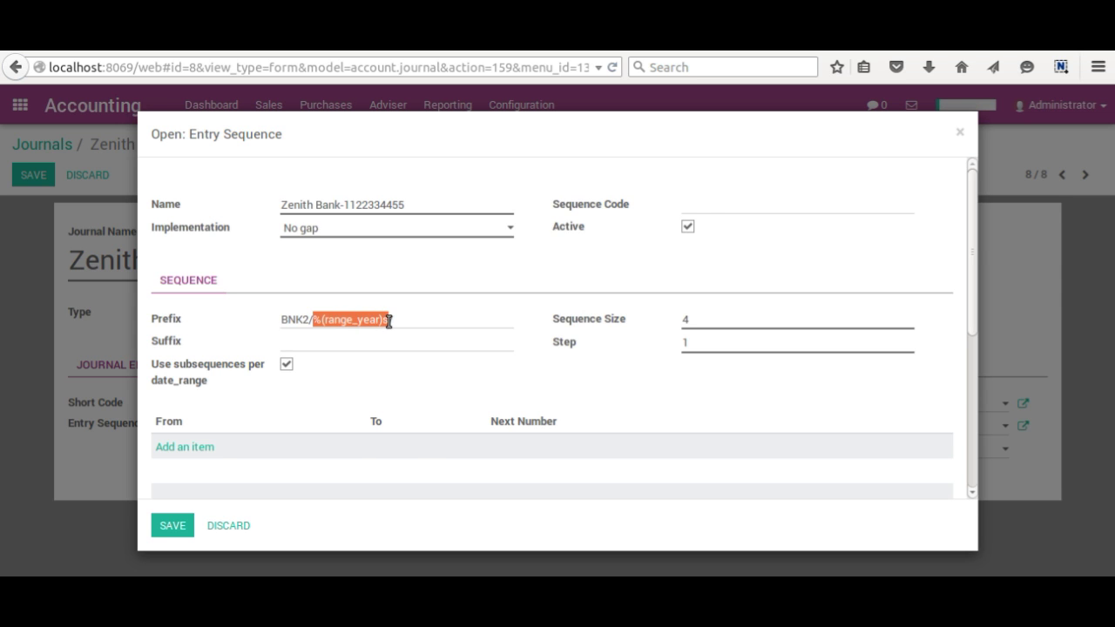
right_click(360, 322)
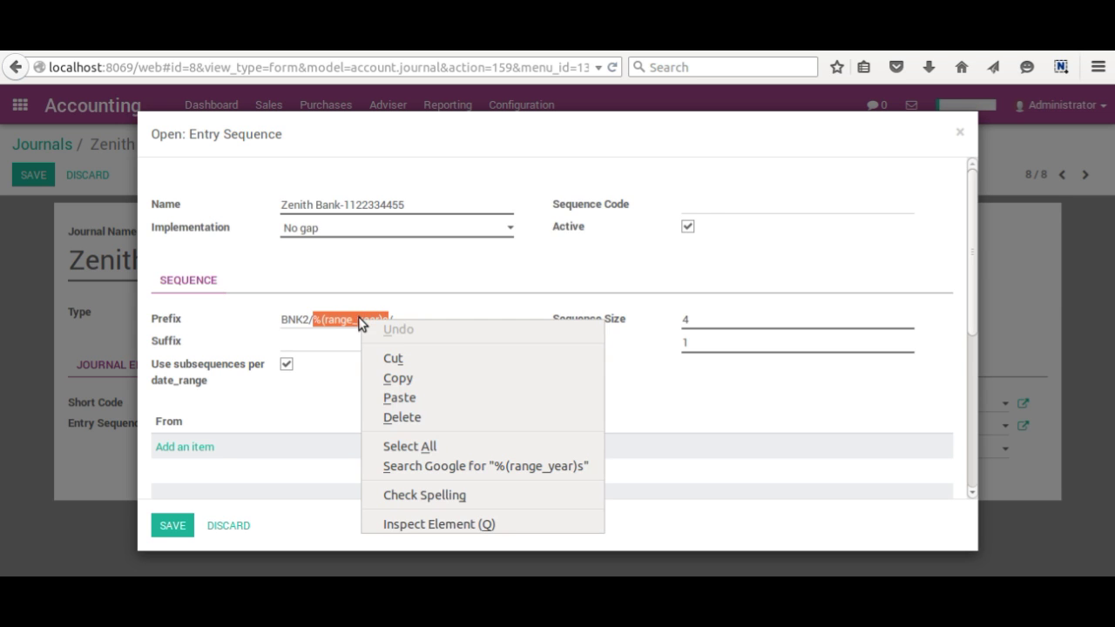
left_click(408, 396)
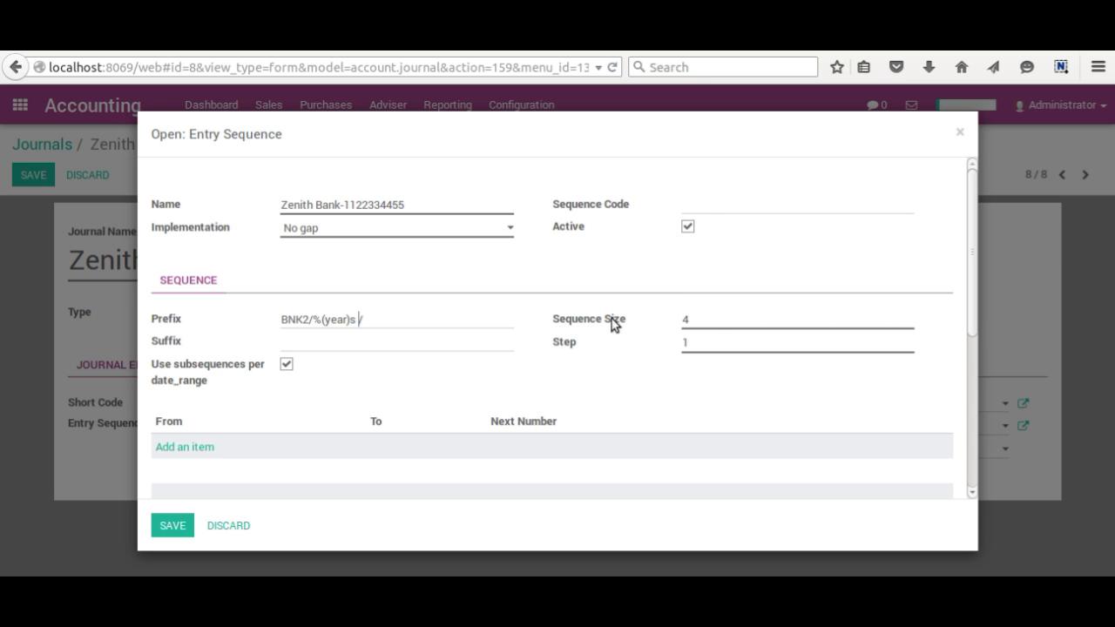
left_click_drag(695, 318, 650, 317)
type("5")
- Save the entry sequence and Zenith Bank journal, then return to the Journals list
left_click(170, 529)
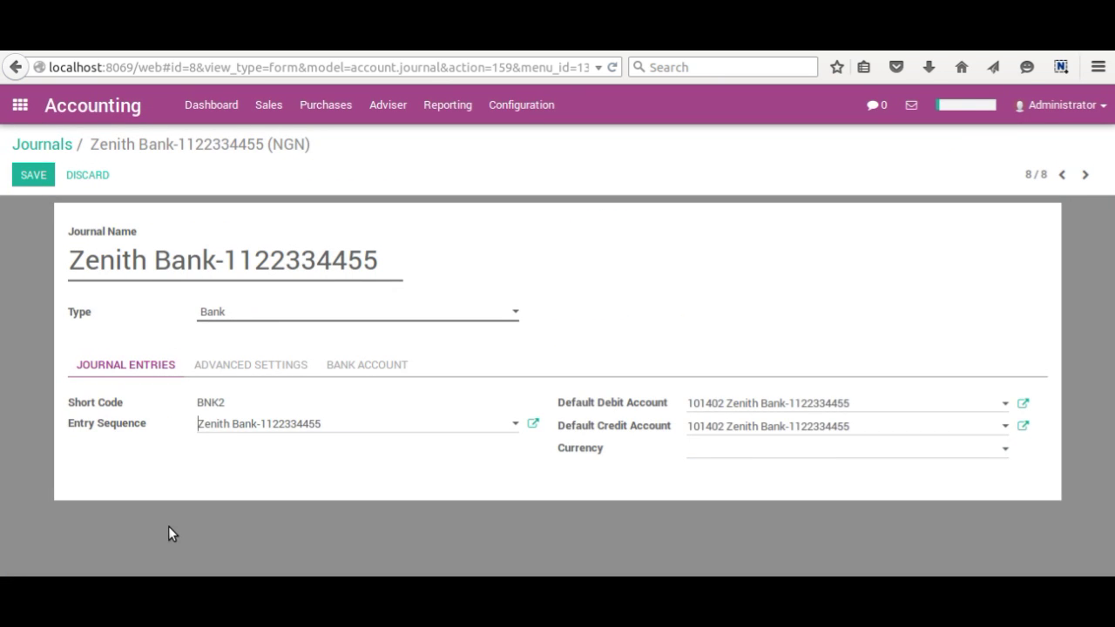
left_click(33, 174)
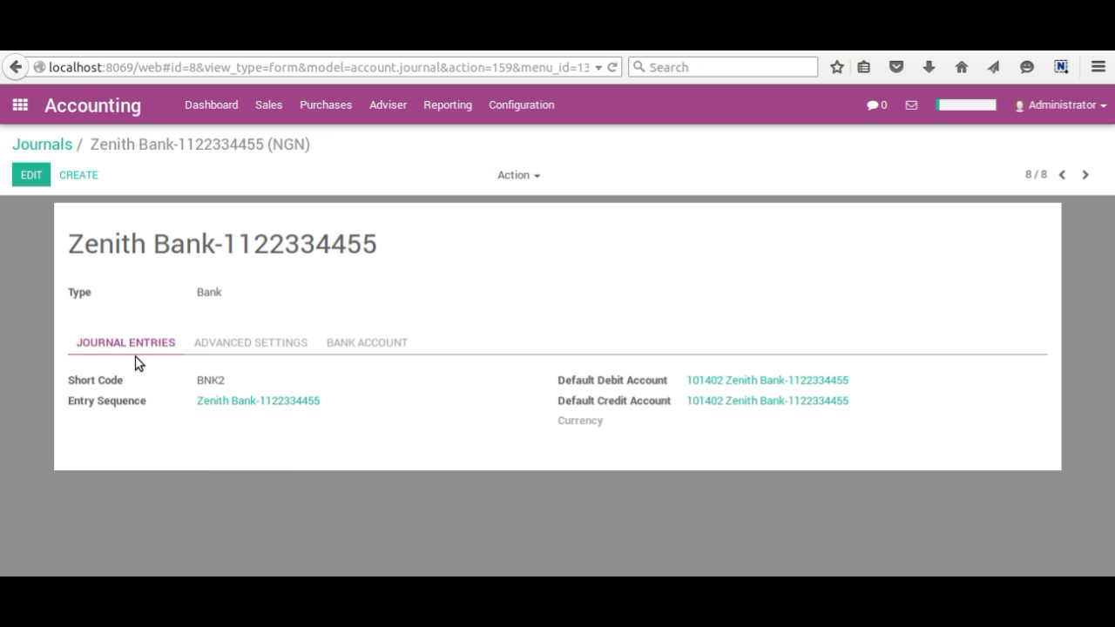
left_click(49, 150)
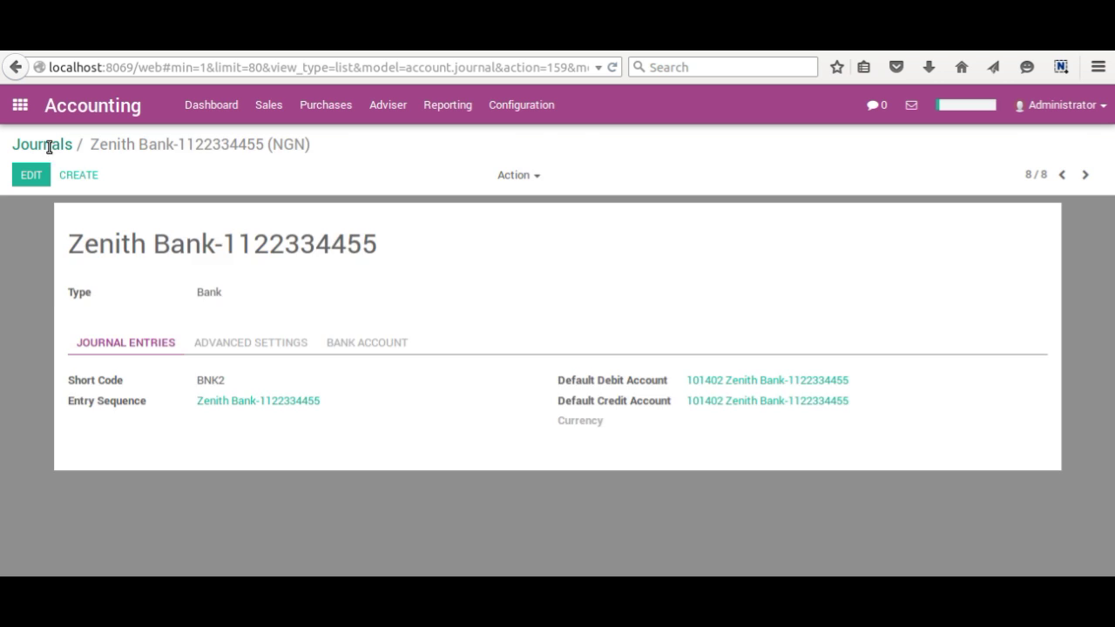